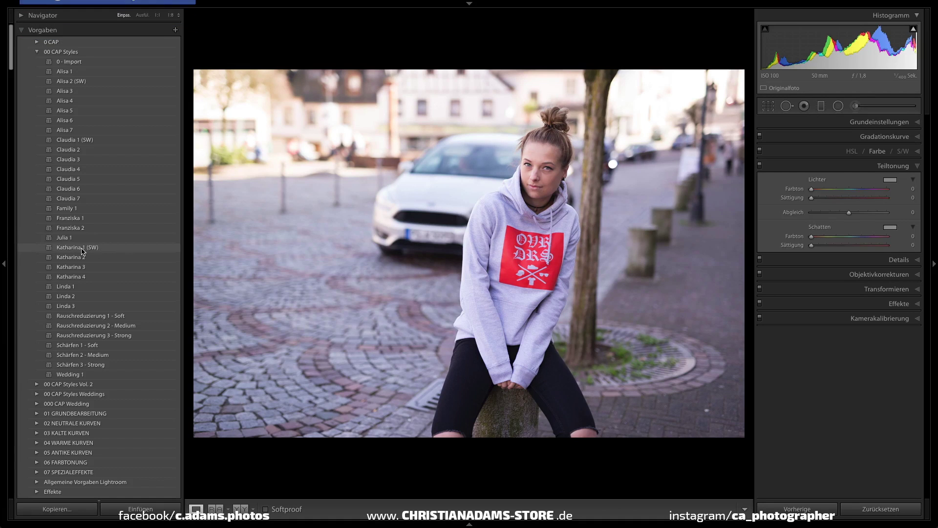
- Apply the Katharina 1 (SW) black-and-white preset and lower exposure to −0.15
{"action": "left_click", "coordinate": [89, 248]}
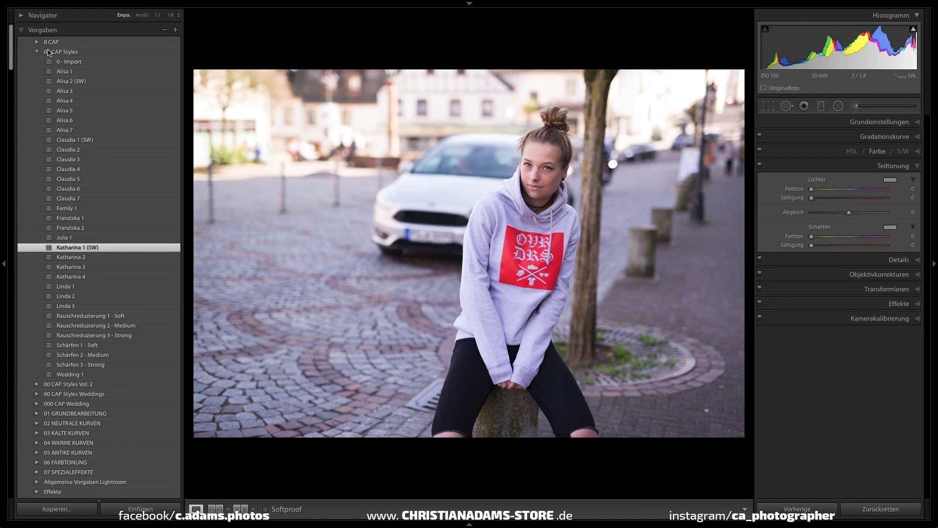
{"action": "left_click", "coordinate": [37, 51]}
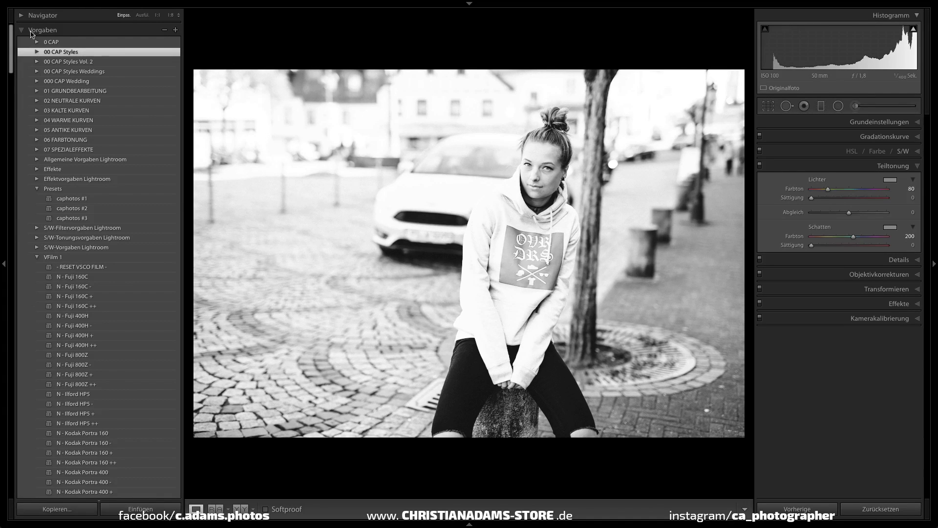
{"action": "left_click", "coordinate": [31, 31]}
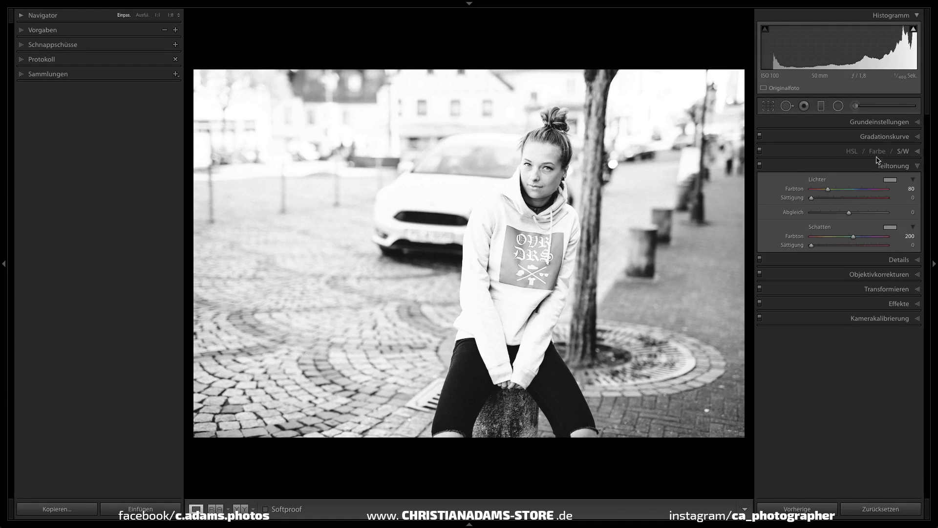
{"action": "left_click", "coordinate": [876, 122]}
{"action": "left_click_drag", "start_coordinate": [849, 200], "coordinate": [848, 200]}
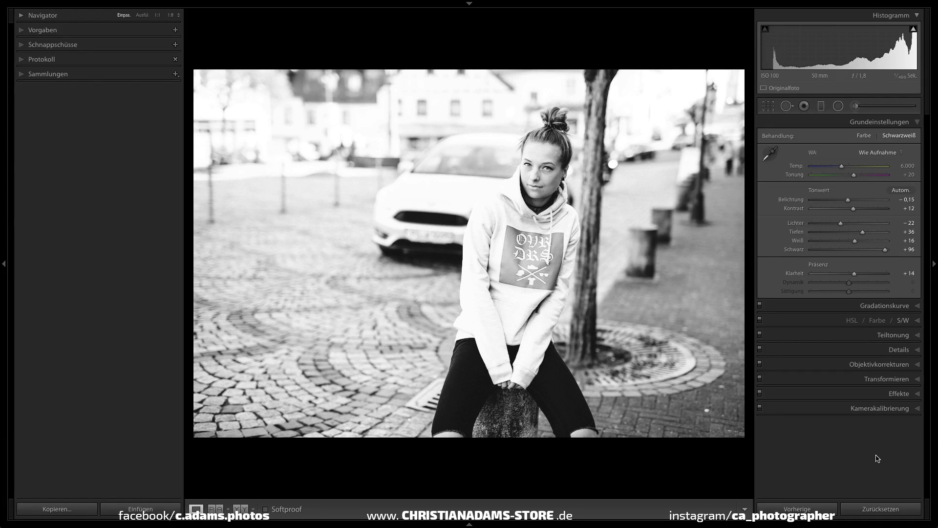
- Darken the red channel in the black-and-white mix to −18
{"action": "left_click", "coordinate": [904, 321]}
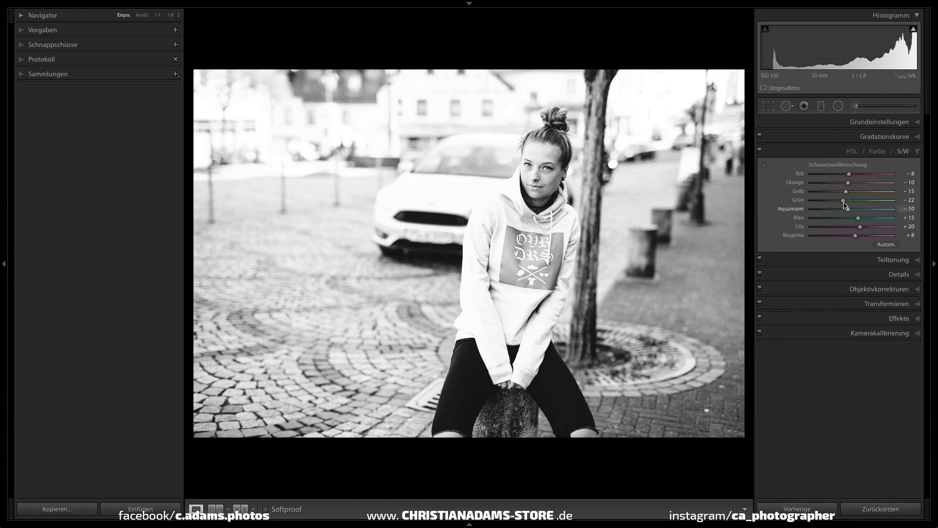
{"action": "left_click_drag", "start_coordinate": [850, 175], "coordinate": [846, 175]}
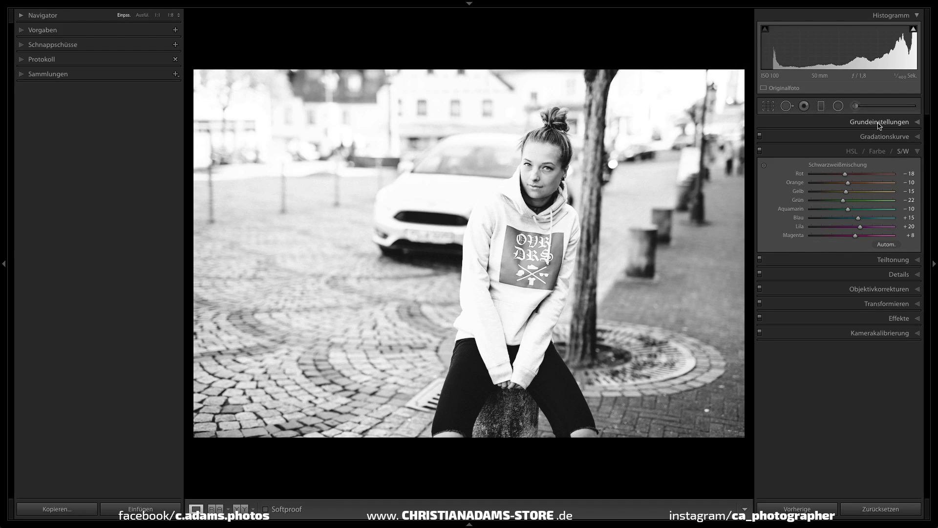
{"action": "left_click", "coordinate": [830, 122]}
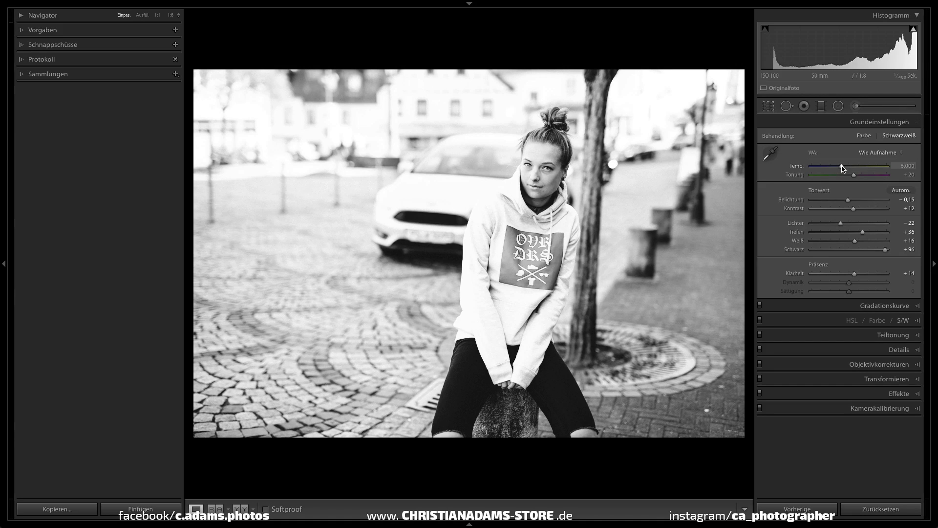
- Set white balance temperature to 13,780 and tint to −40, undoing one misstep
{"action": "mouse_move", "coordinate": [841, 167]}
{"action": "left_mouse_down"}
{"action": "mouse_move", "coordinate": [880, 169]}
{"action": "mouse_move", "coordinate": [814, 170]}
{"action": "mouse_move", "coordinate": [833, 170]}
{"action": "left_mouse_up"}
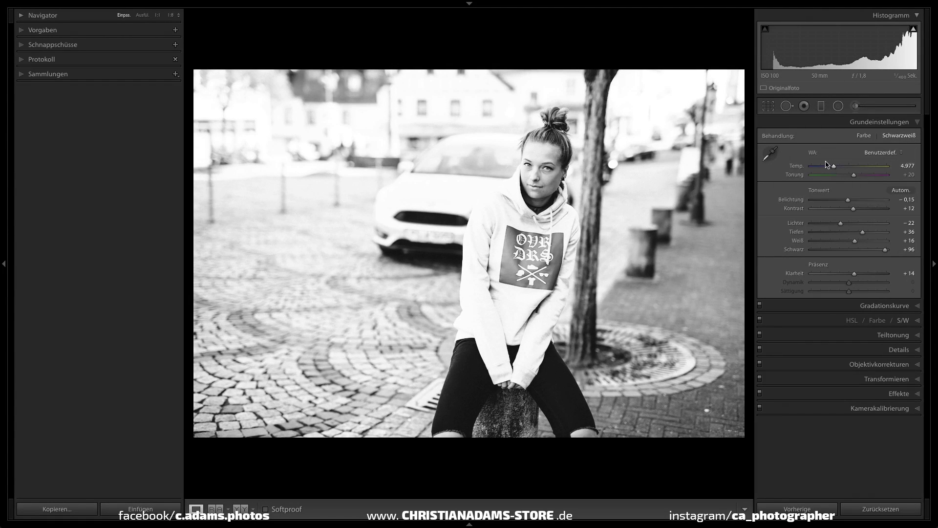
{"action": "key", "text": "ctrl+z"}
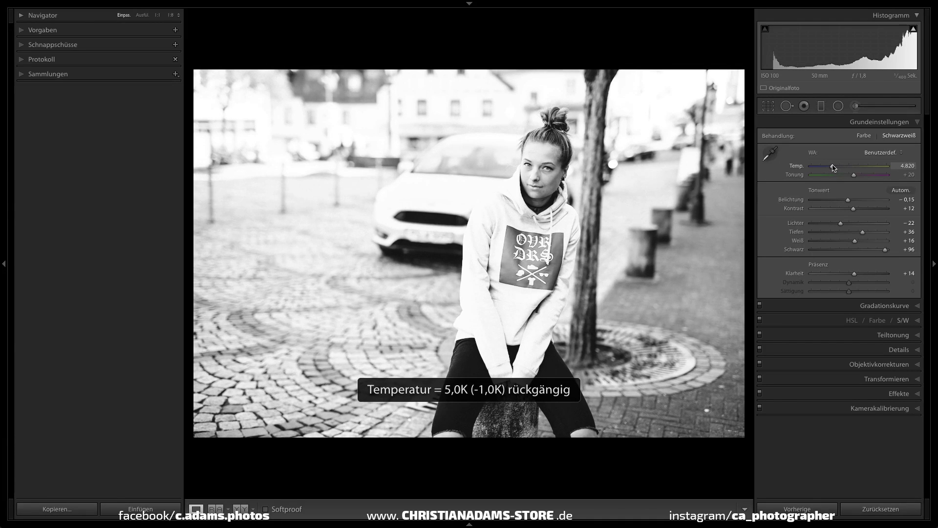
{"action": "mouse_move", "coordinate": [832, 168]}
{"action": "left_mouse_down"}
{"action": "mouse_move", "coordinate": [861, 172]}
{"action": "mouse_move", "coordinate": [839, 171]}
{"action": "mouse_move", "coordinate": [851, 172]}
{"action": "left_mouse_up"}
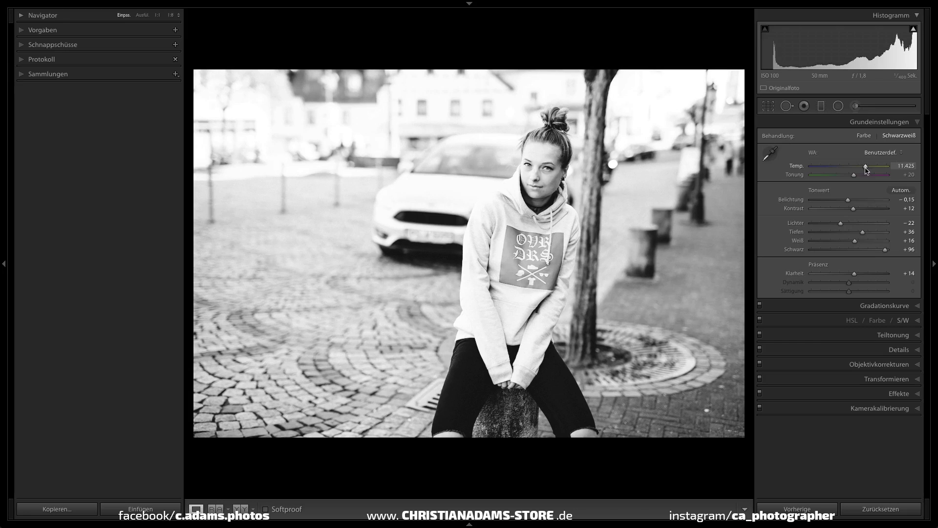
{"action": "mouse_move", "coordinate": [866, 170]}
{"action": "left_mouse_down"}
{"action": "mouse_move", "coordinate": [838, 168]}
{"action": "mouse_move", "coordinate": [870, 171]}
{"action": "left_mouse_up"}
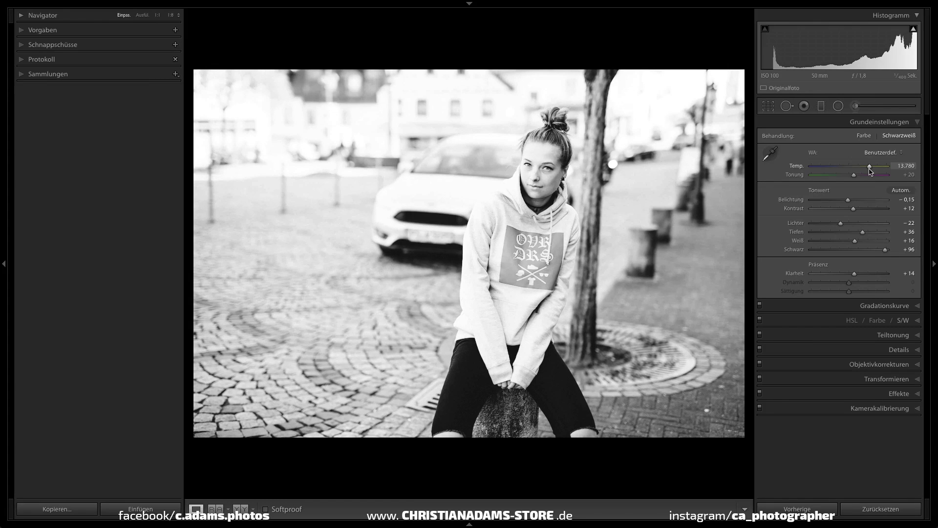
{"action": "mouse_move", "coordinate": [852, 177]}
{"action": "left_mouse_down"}
{"action": "mouse_move", "coordinate": [823, 176]}
{"action": "mouse_move", "coordinate": [839, 176]}
{"action": "left_mouse_up"}
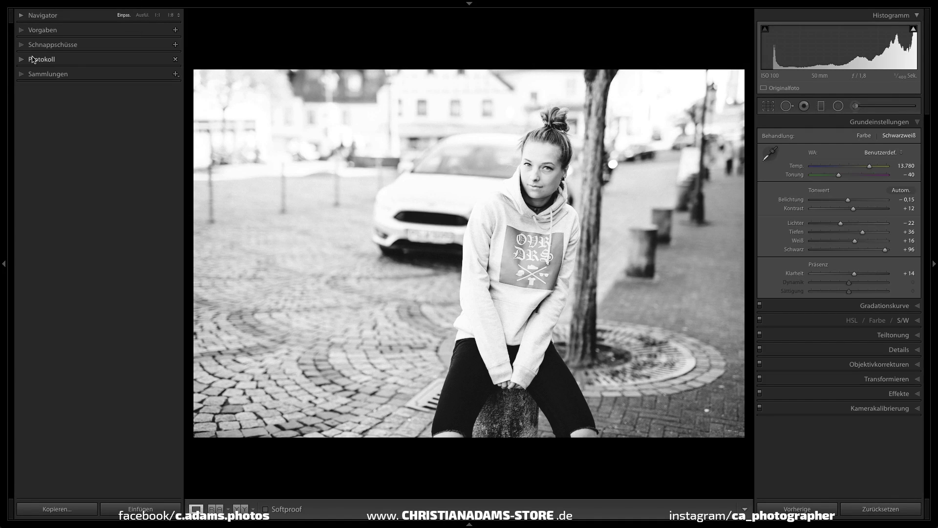
- Compare earlier history states, then set contrast +36, shadows +43 and blacks +86
{"action": "left_click", "coordinate": [42, 59]}
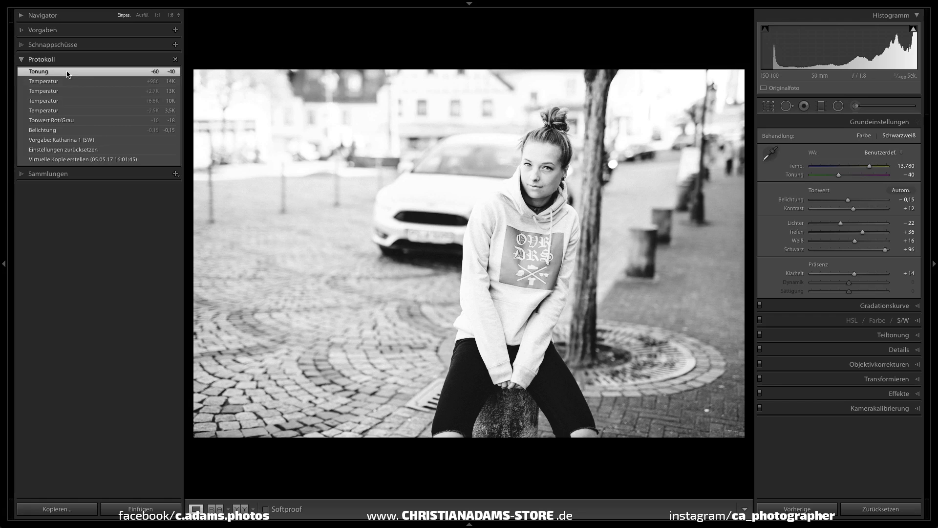
{"action": "left_click", "coordinate": [72, 122]}
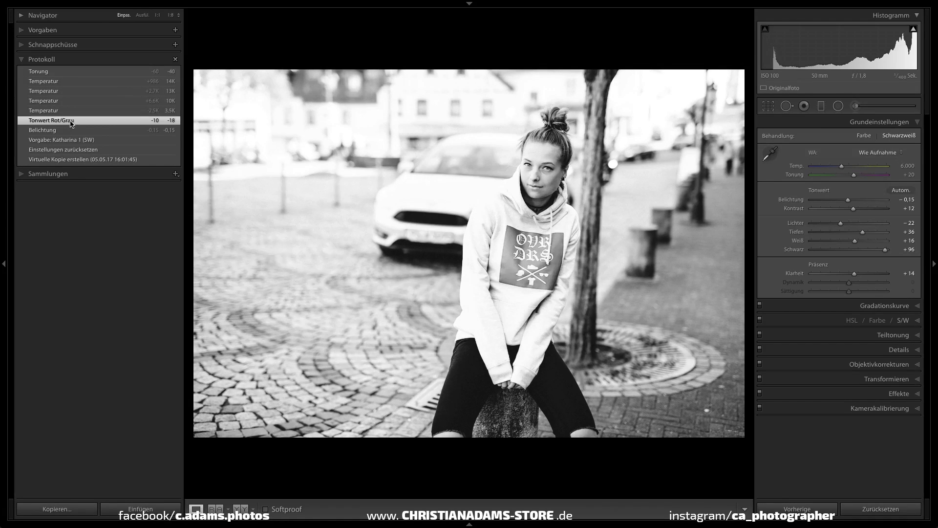
{"action": "left_click", "coordinate": [73, 73]}
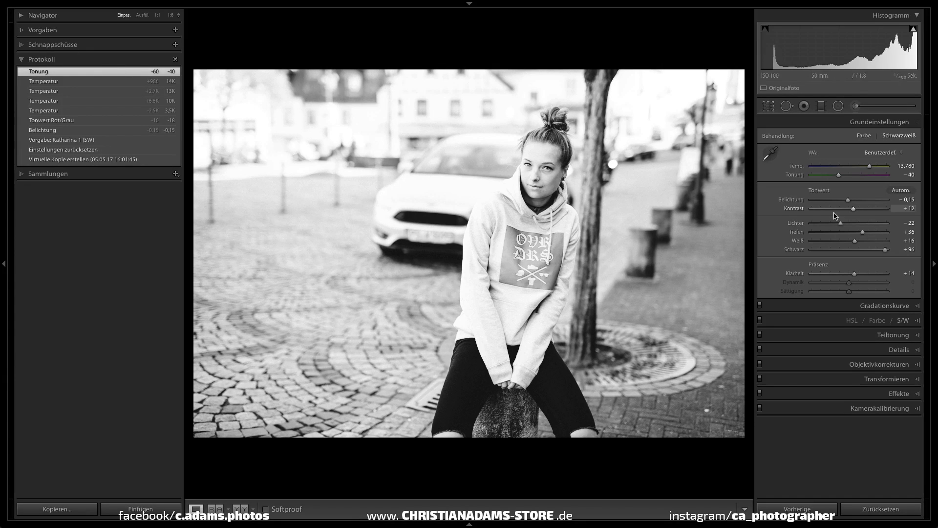
{"action": "left_click_drag", "start_coordinate": [860, 212], "coordinate": [883, 252]}
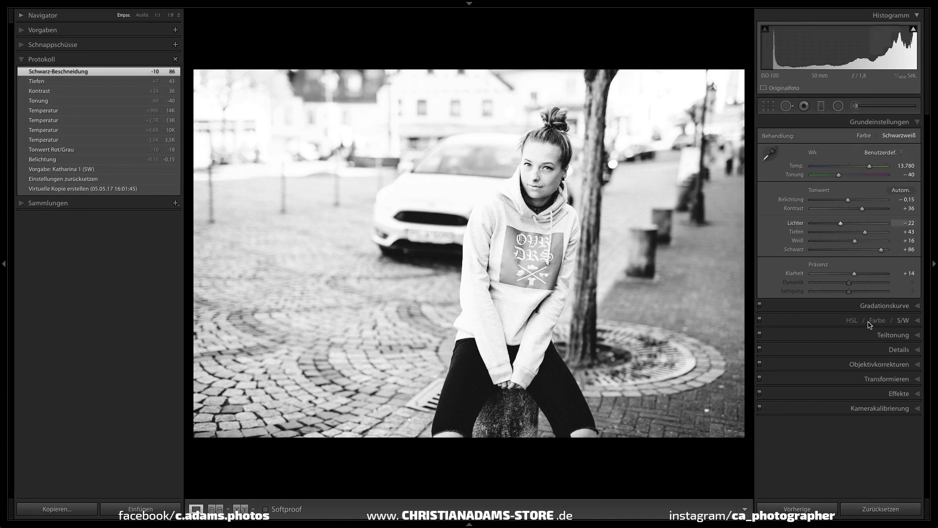
{"action": "left_click", "coordinate": [900, 350]}
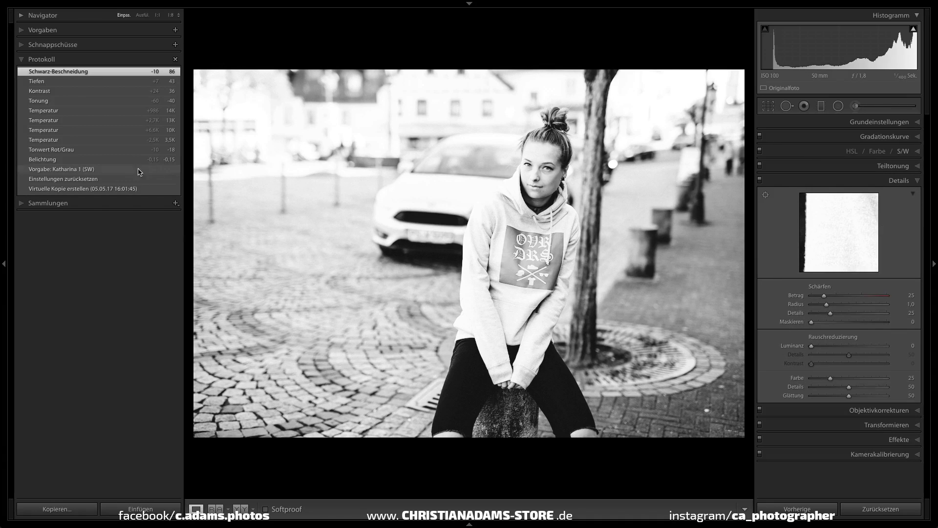
- Sharpen with amount 50 and radius 0.6, and raise grain strength to 39
{"action": "mouse_move", "coordinate": [827, 304]}
{"action": "left_mouse_down"}
{"action": "mouse_move", "coordinate": [814, 306]}
{"action": "mouse_move", "coordinate": [838, 298]}
{"action": "left_mouse_up"}
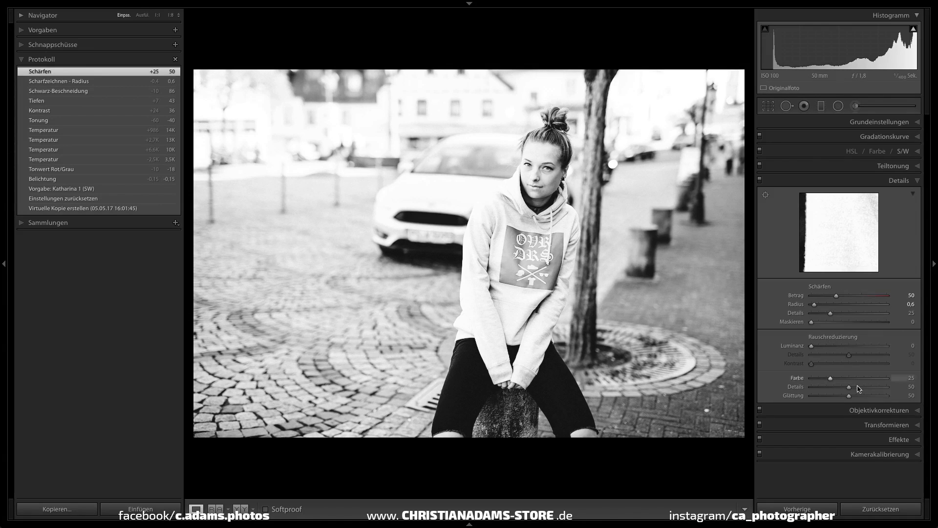
{"action": "left_click", "coordinate": [901, 439]}
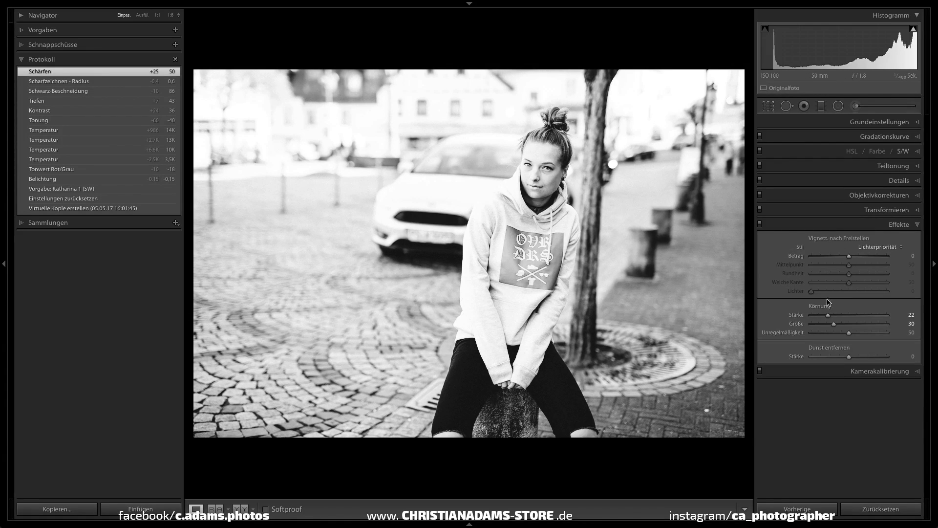
{"action": "left_click_drag", "start_coordinate": [829, 315], "coordinate": [841, 316]}
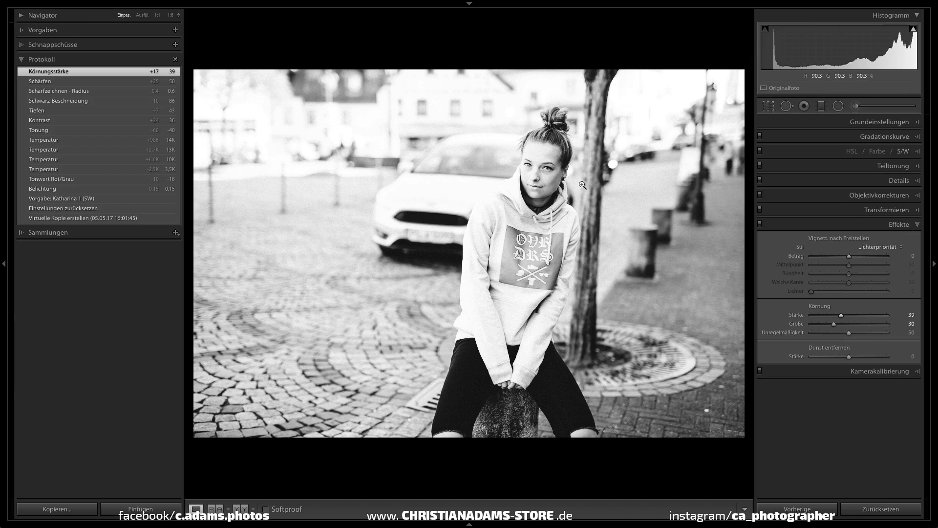
{"action": "left_click", "coordinate": [892, 123]}
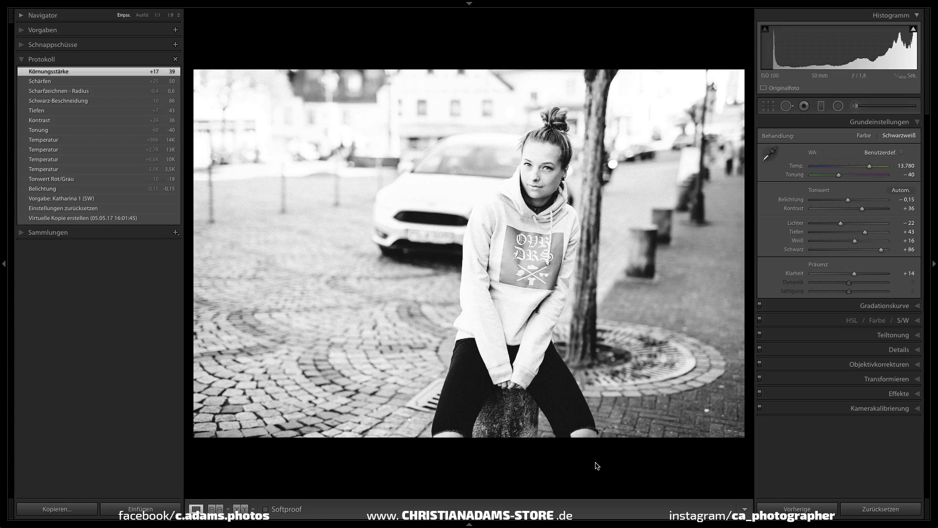
- Set the black-and-white mix to orange −3 and red −34
{"action": "left_click", "coordinate": [904, 321]}
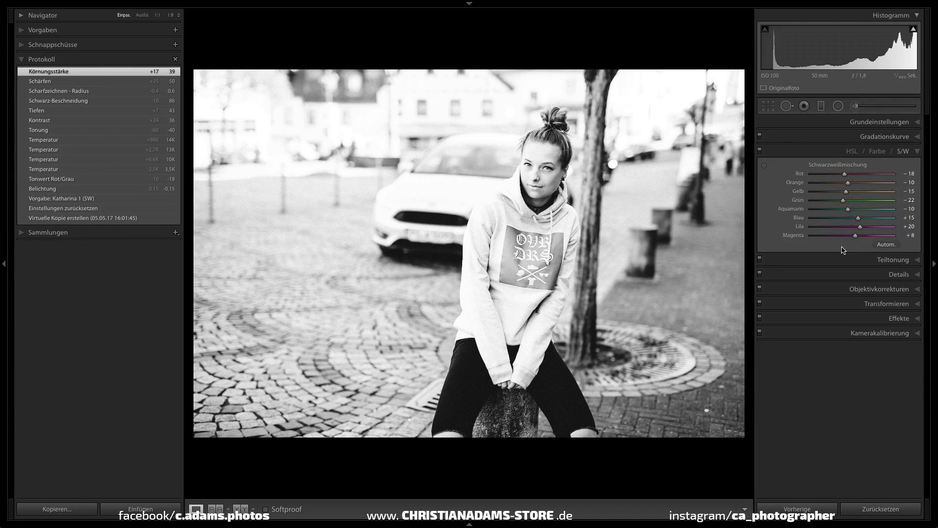
{"action": "left_click_drag", "start_coordinate": [848, 183], "coordinate": [839, 177]}
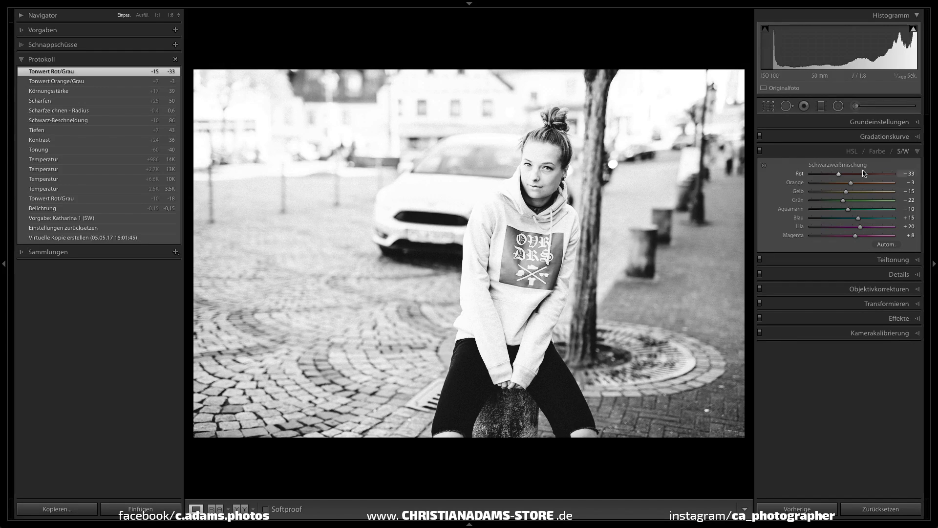
{"action": "left_click_drag", "start_coordinate": [839, 175], "coordinate": [838, 175]}
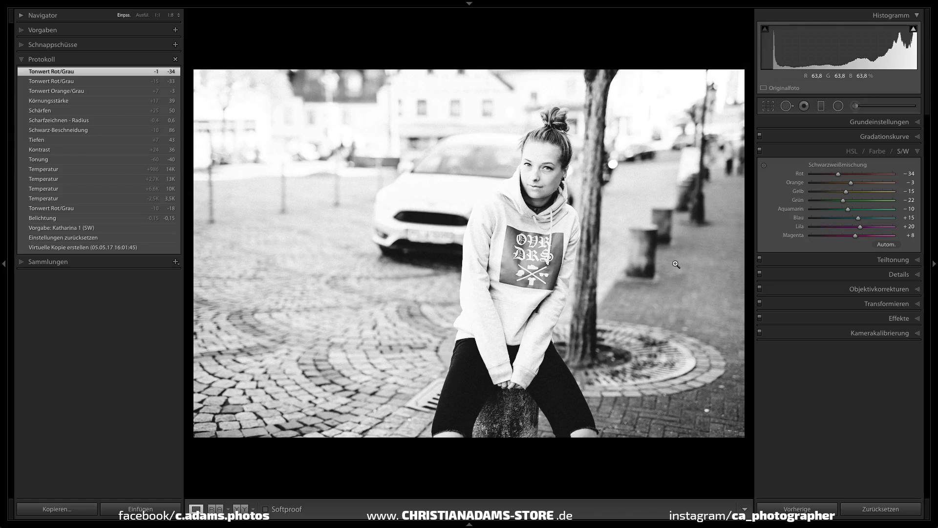